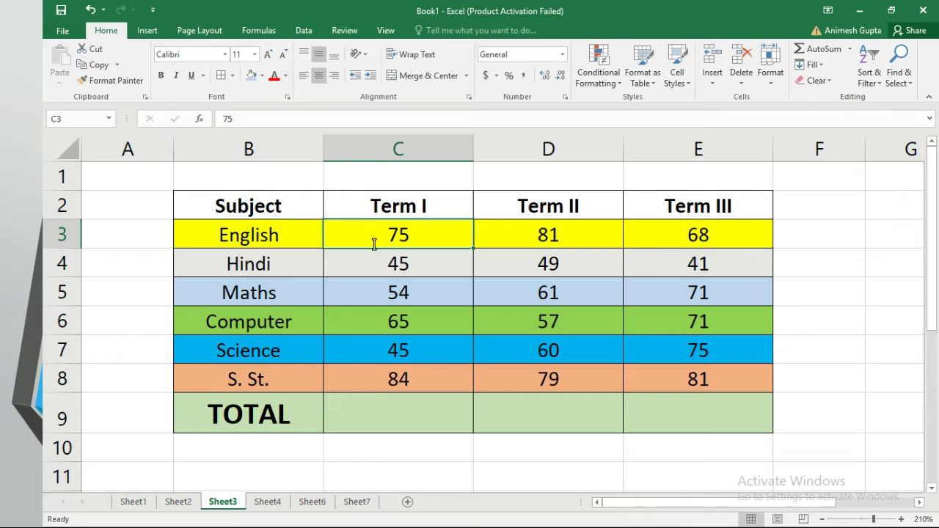
# - Examine the Term I, Term II and Term III marks in rows 3 to 8 and the total cell beneath each
pyautogui.moveTo(597, 230); pyautogui.dragTo(587, 386)
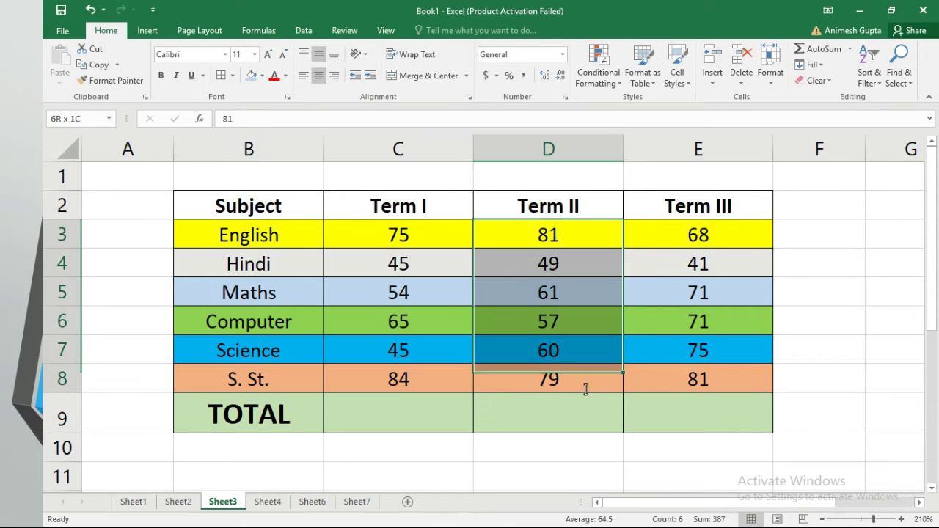
pyautogui.moveTo(728, 234); pyautogui.dragTo(708, 382)
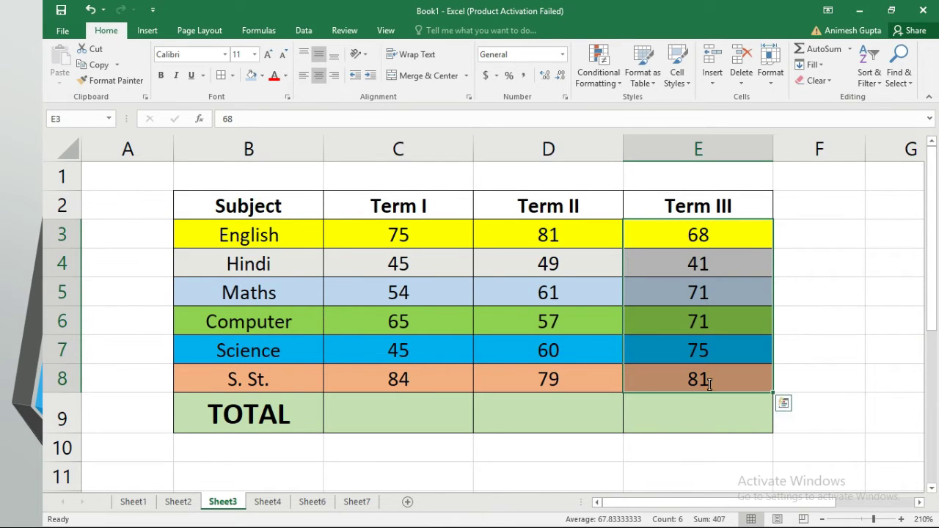
pyautogui.moveTo(394, 235); pyautogui.dragTo(370, 383)
pyautogui.click(351, 403)
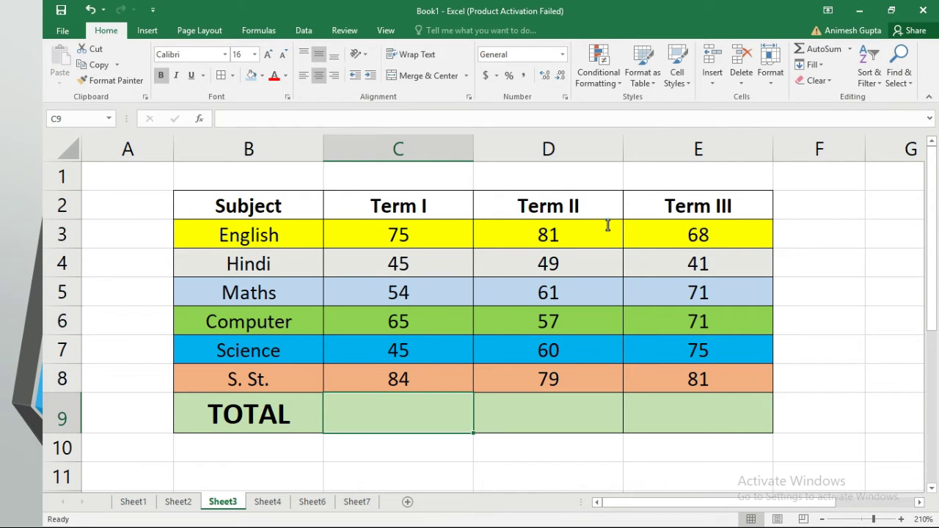
pyautogui.moveTo(555, 232); pyautogui.dragTo(572, 384)
pyautogui.click(537, 425)
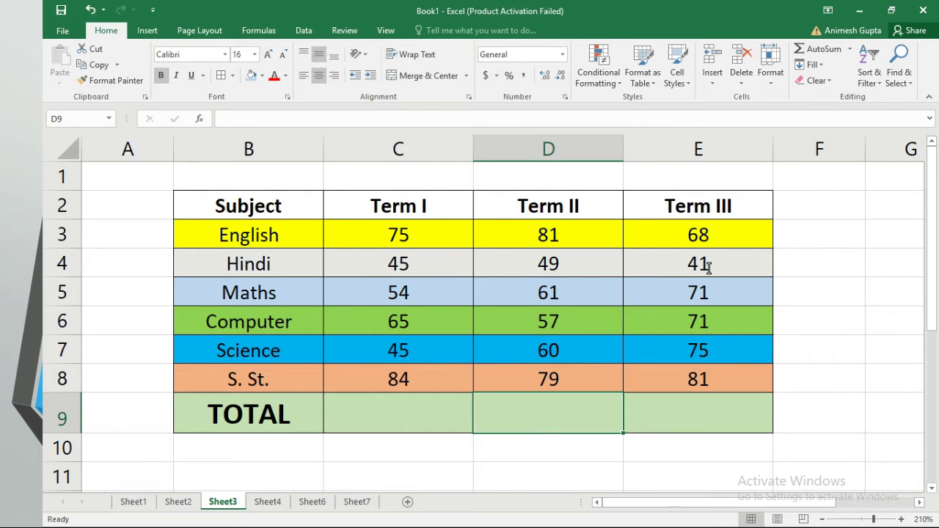
pyautogui.moveTo(700, 231); pyautogui.dragTo(704, 377)
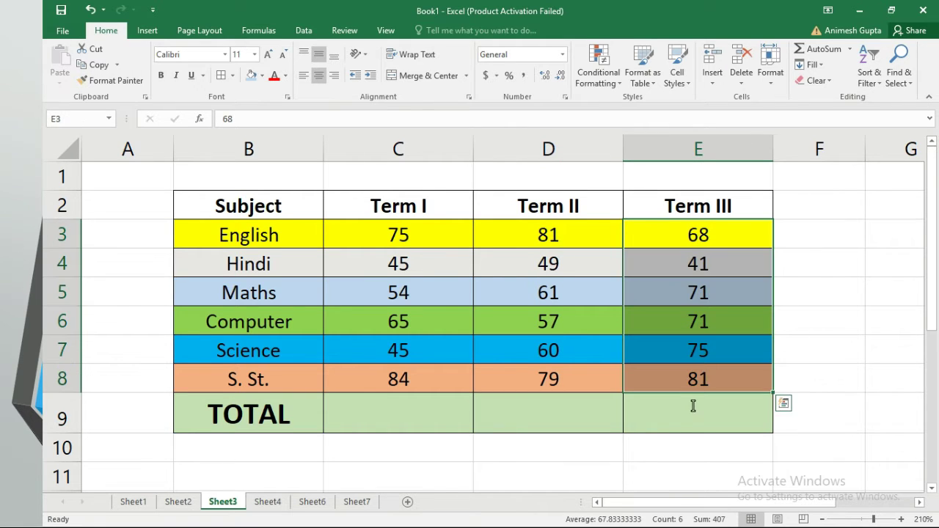
pyautogui.click(692, 411)
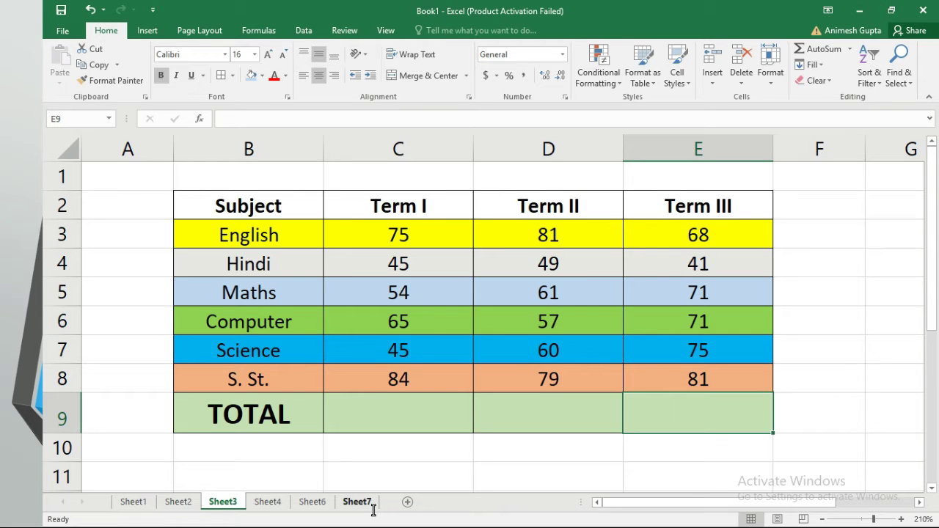
# - Enter the formula =SUM(C3:C8) in cell C9 to total the Term I marks
pyautogui.click(392, 415)
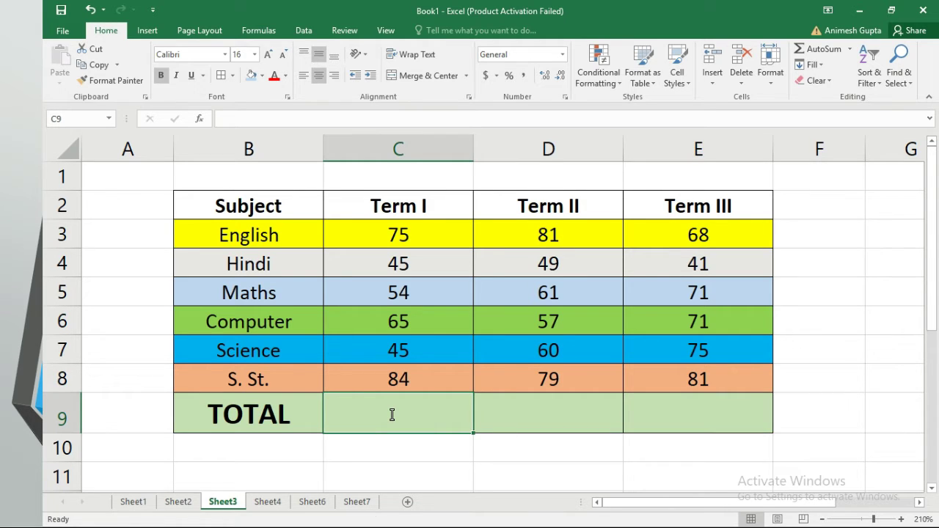
pyautogui.write('=')
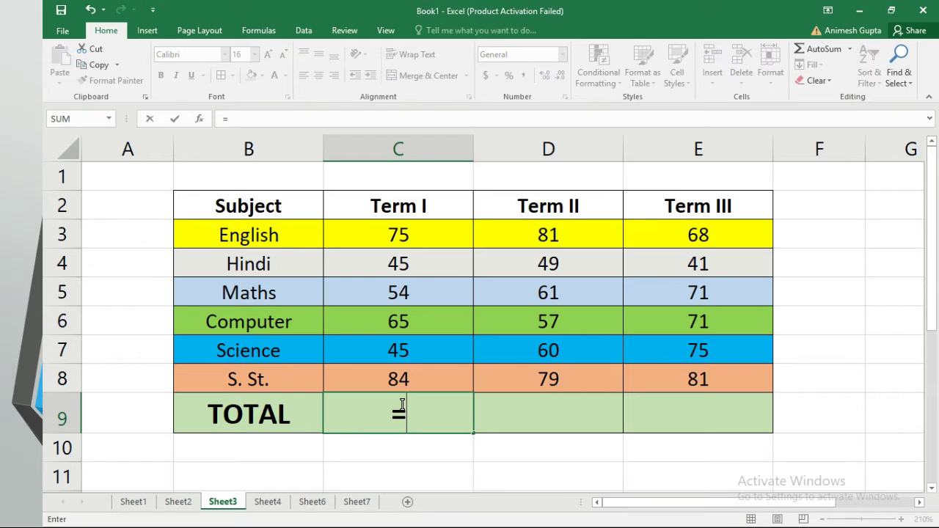
pyautogui.write('SUM(')
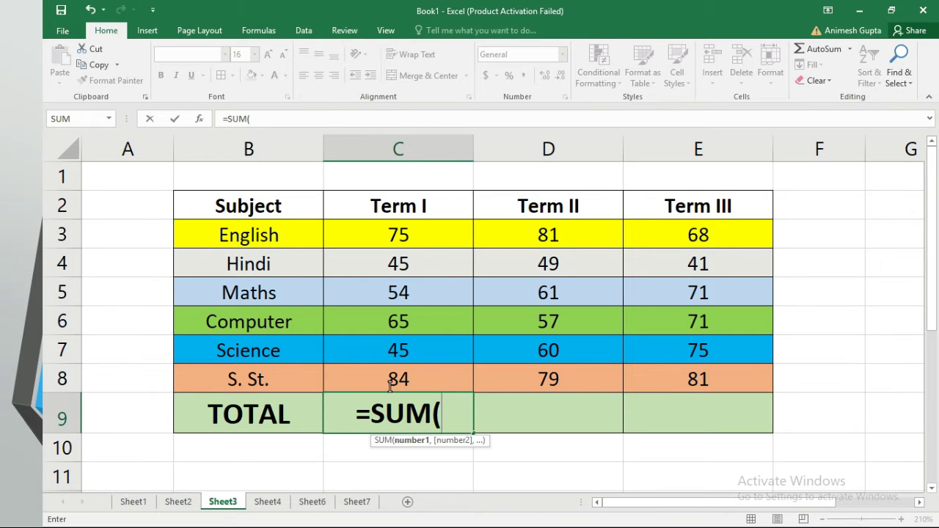
pyautogui.write('C')
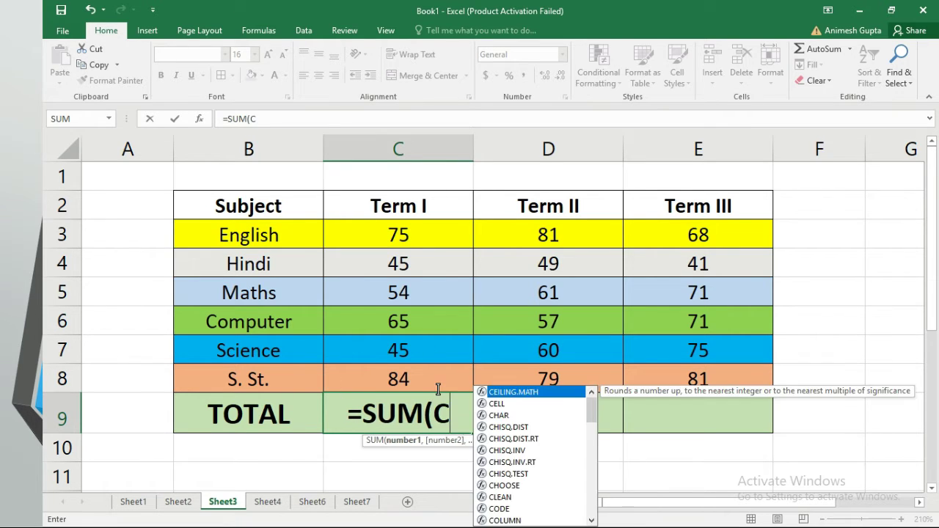
pyautogui.write('3:C8')
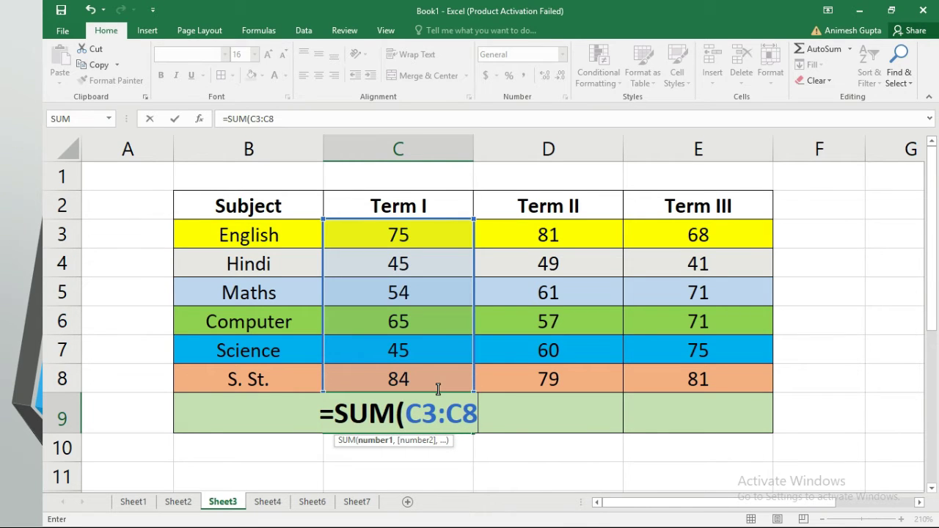
pyautogui.write(')')
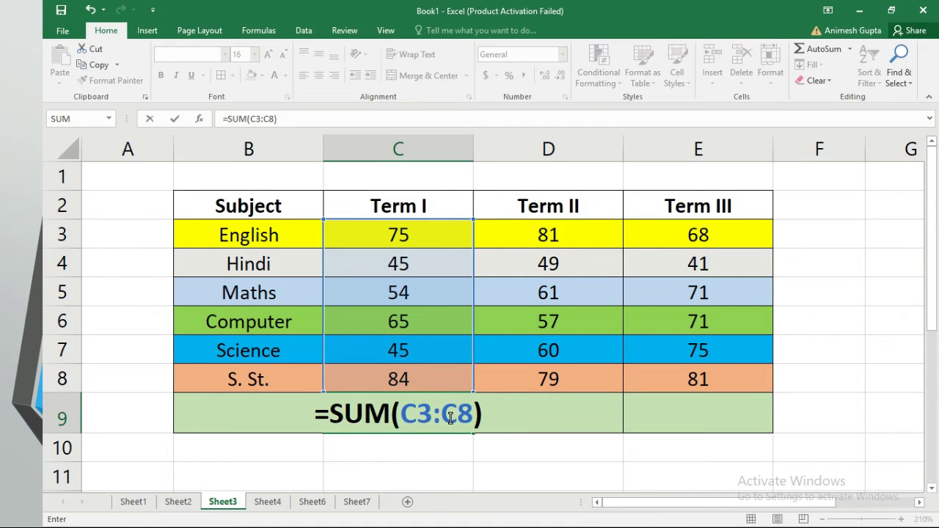
pyautogui.press('Return')
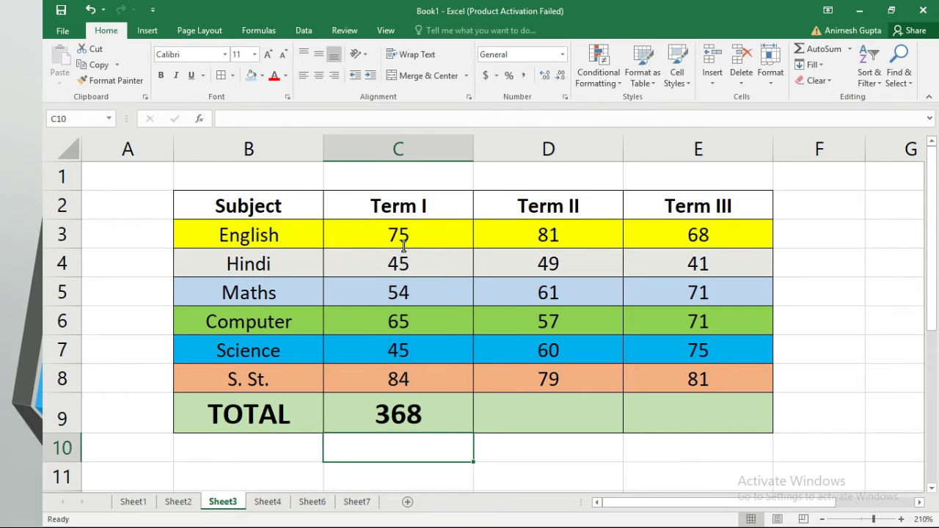
# - Copy the Term I total formula from C9 and paste it into the Term II total cell D9
pyautogui.click(398, 426)
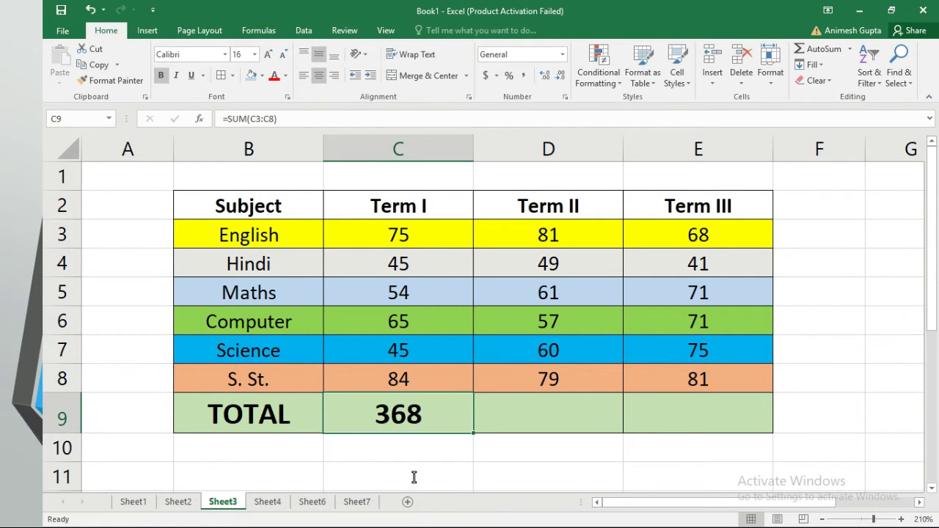
pyautogui.click(577, 417)
pyautogui.click(725, 408)
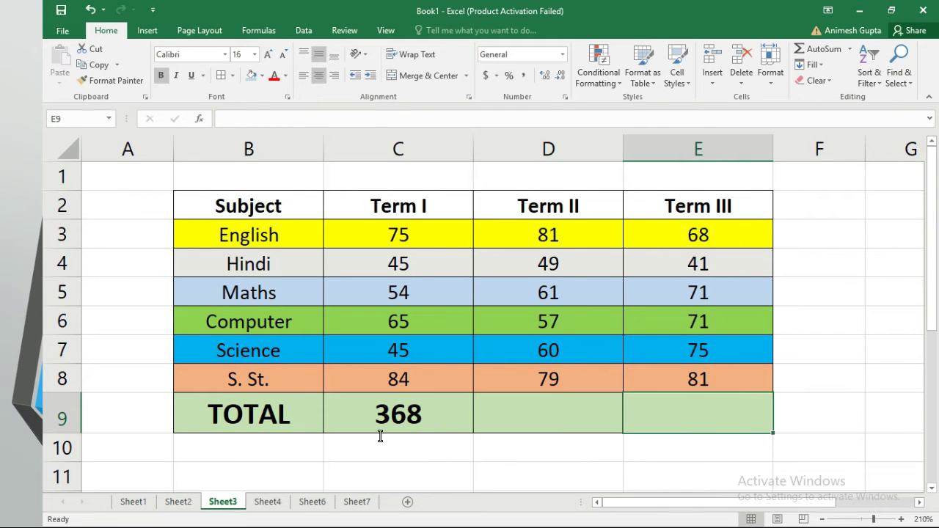
pyautogui.click(396, 419)
pyautogui.rightClick(396, 418)
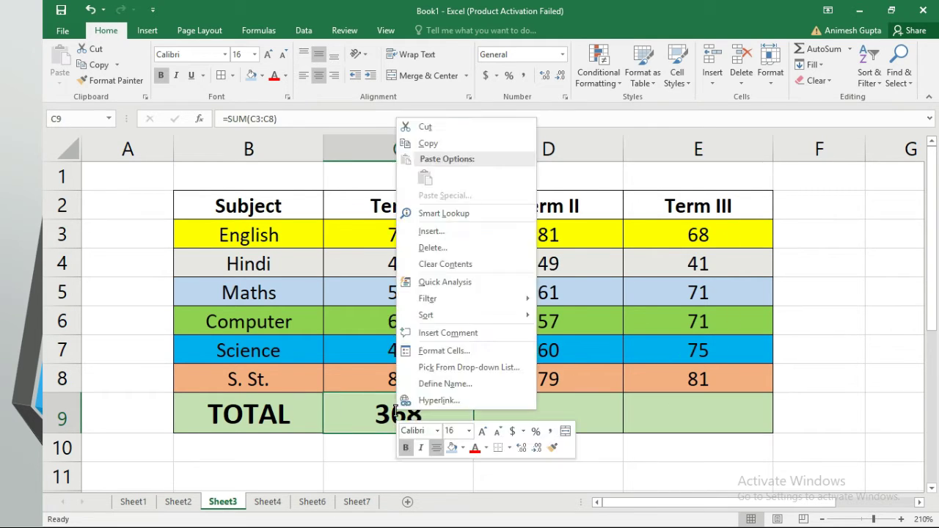
pyautogui.click(438, 142)
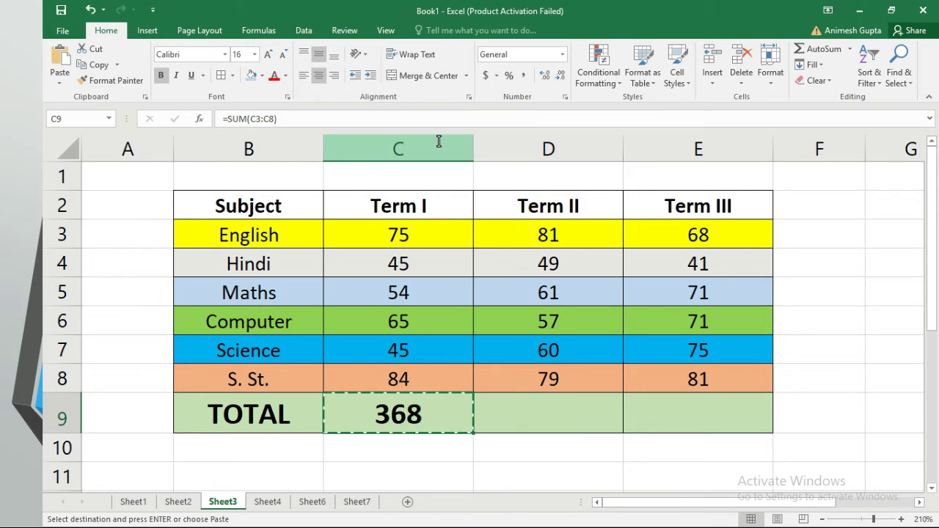
pyautogui.click(545, 401)
pyautogui.rightClick(545, 401)
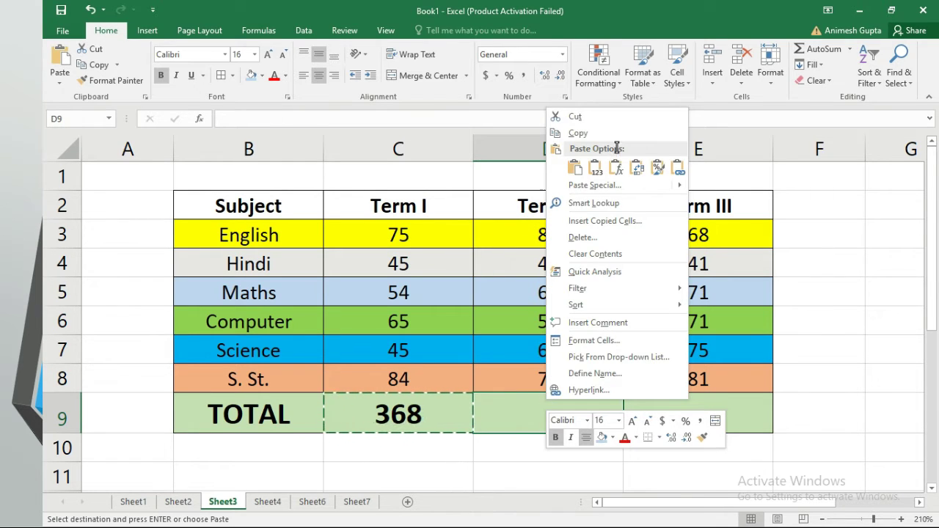
pyautogui.click(575, 165)
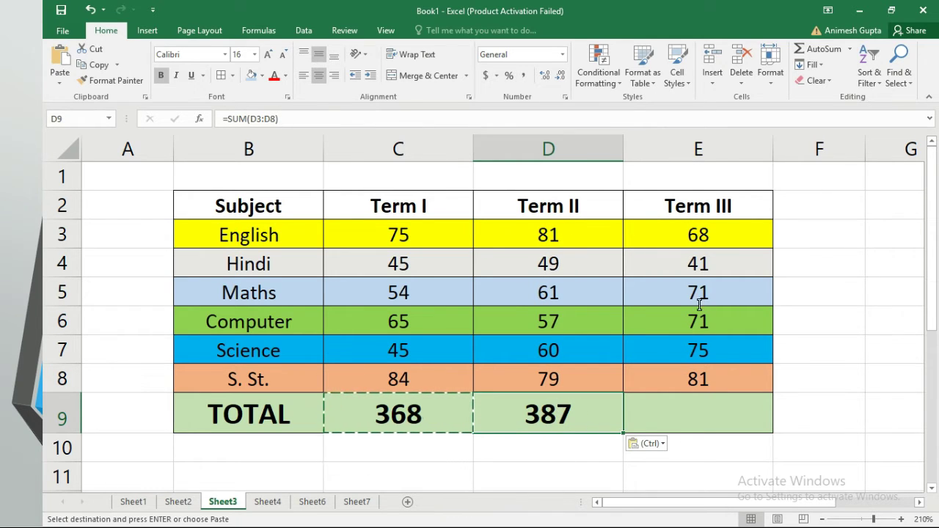
# - Paste the copied total formula into the Term III total cell E9 and end copy mode
pyautogui.rightClick(699, 405)
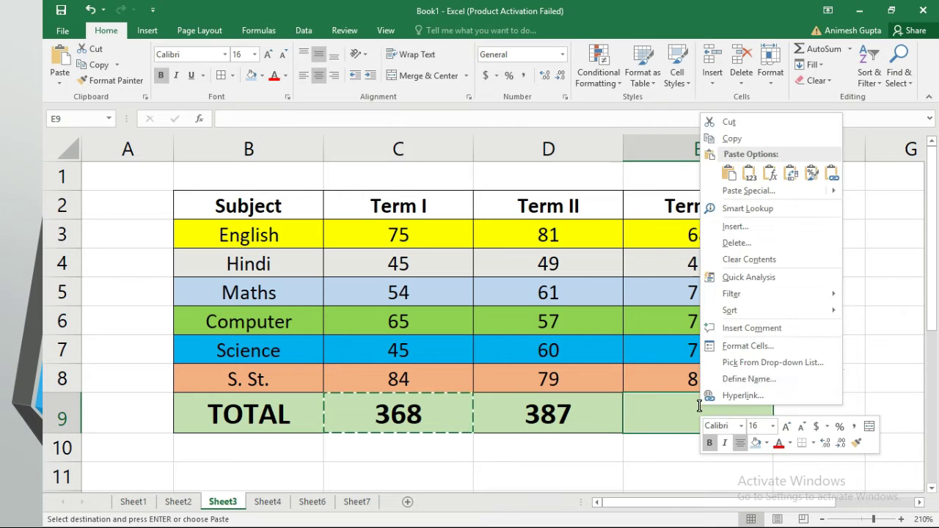
pyautogui.click(728, 173)
pyautogui.click(672, 478)
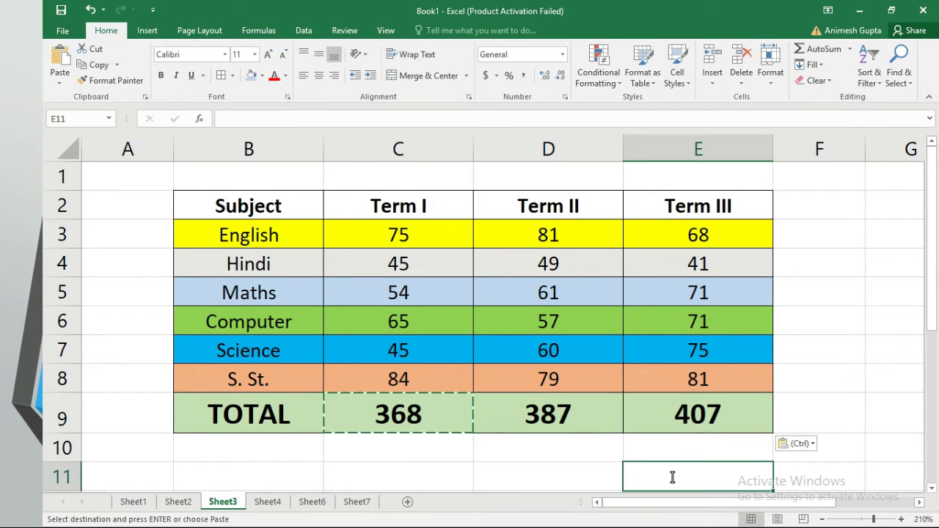
pyautogui.press('Escape')
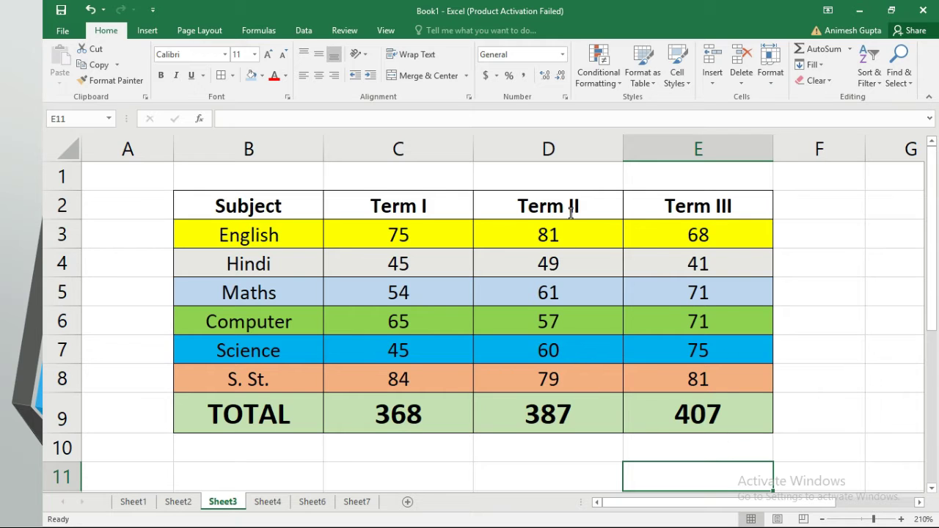
# - Inspect the cell references in the Term II total formula in D9
pyautogui.click(580, 419)
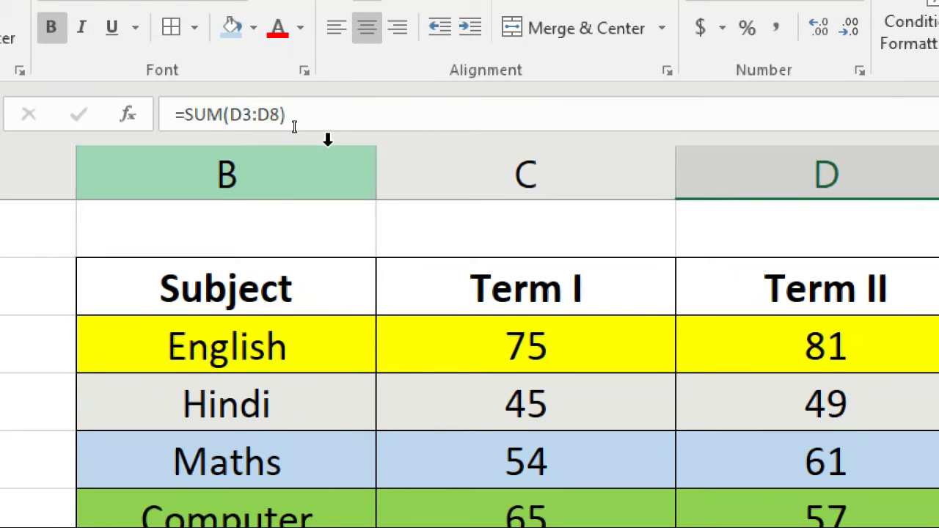
pyautogui.click(298, 114)
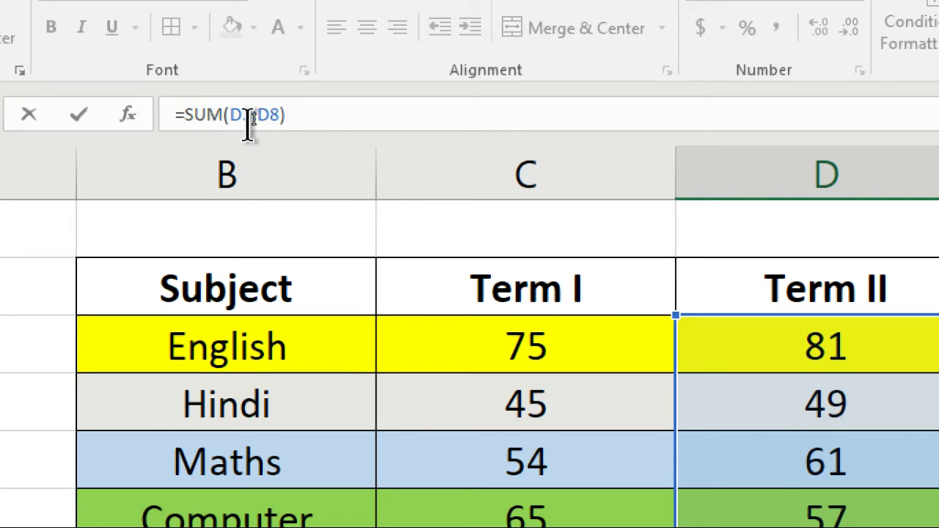
pyautogui.press('Home')
pyautogui.write('=')
pyautogui.click(260, 247)
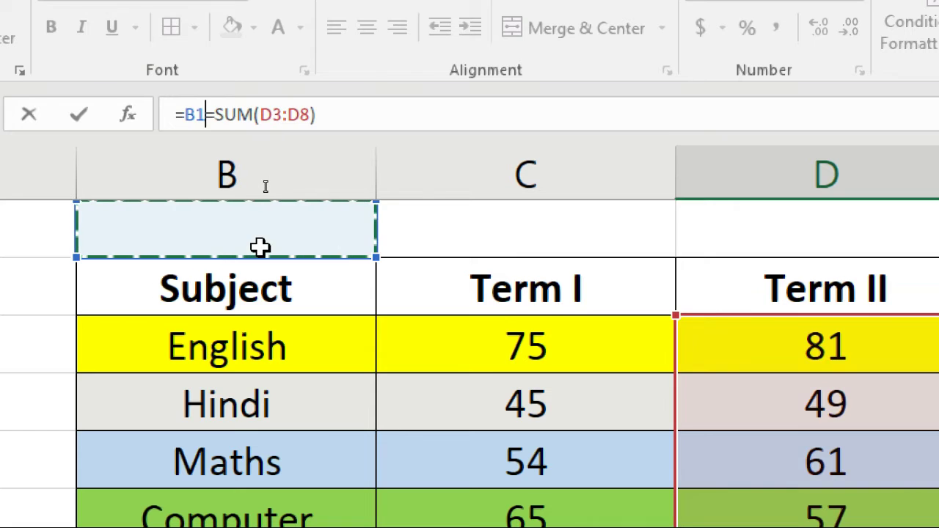
pyautogui.press('BackSpace')
pyautogui.press('BackSpace')
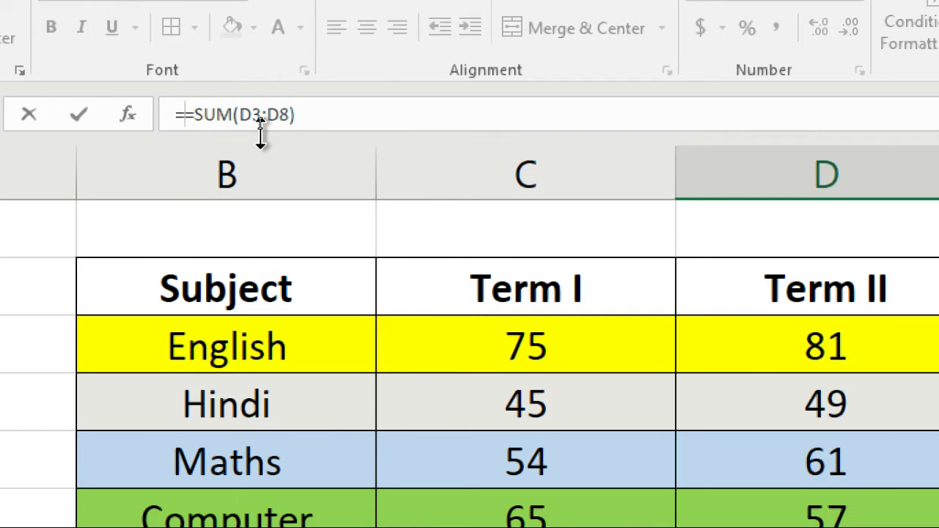
pyautogui.press('BackSpace')
pyautogui.press('Return')
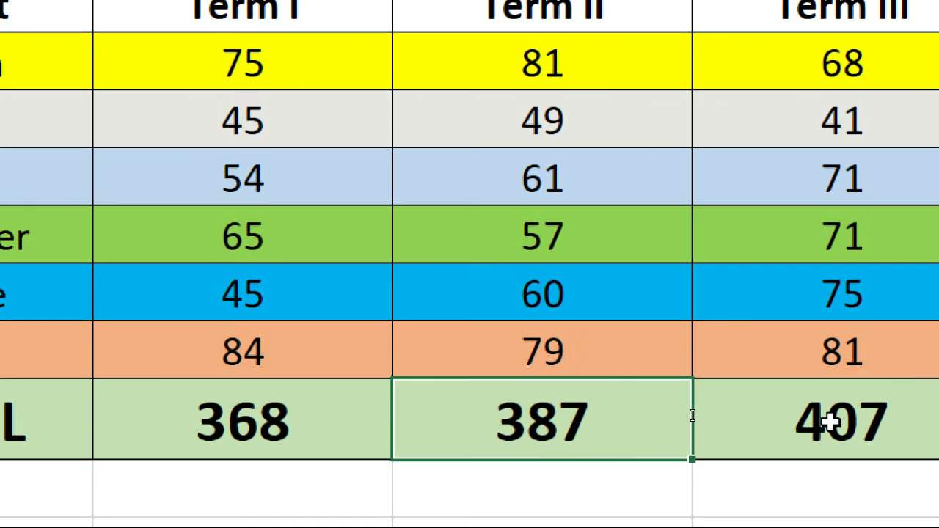
# - Inspect the Term III total formula in E9 and compare its references with the Term II formula in D9
pyautogui.click(831, 420)
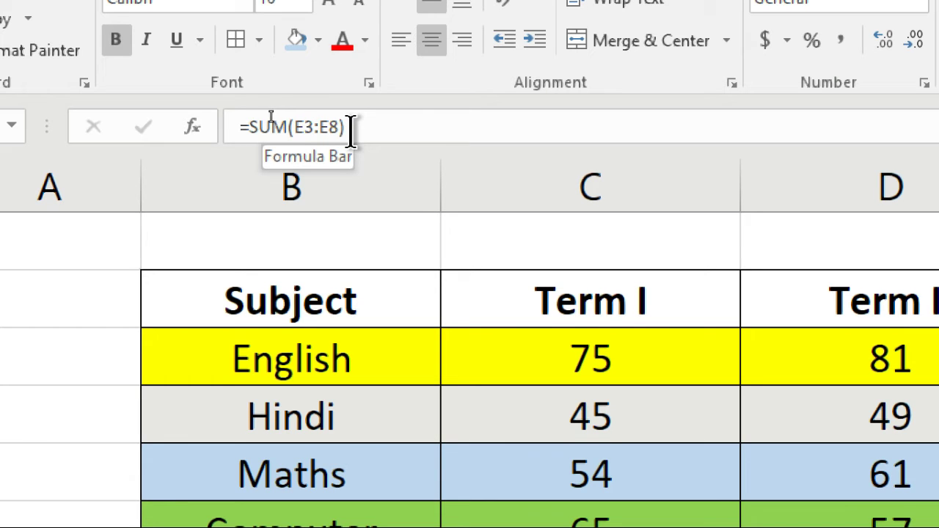
pyautogui.moveTo(242, 127); pyautogui.dragTo(491, 126)
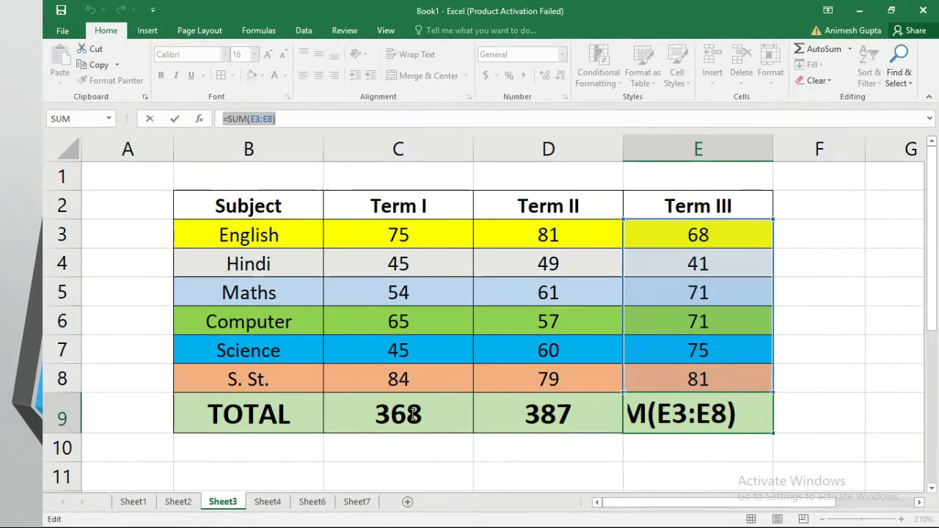
pyautogui.click(417, 428)
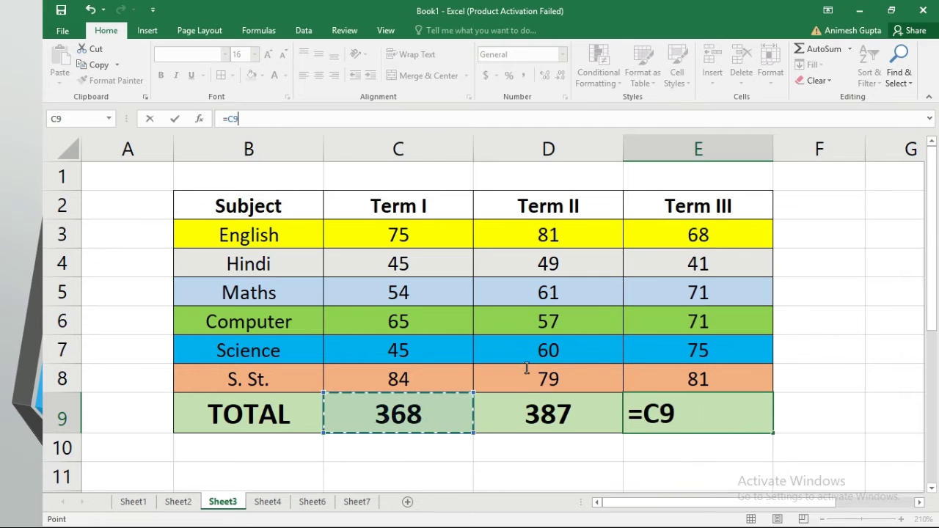
pyautogui.hotkey('alt', '=')
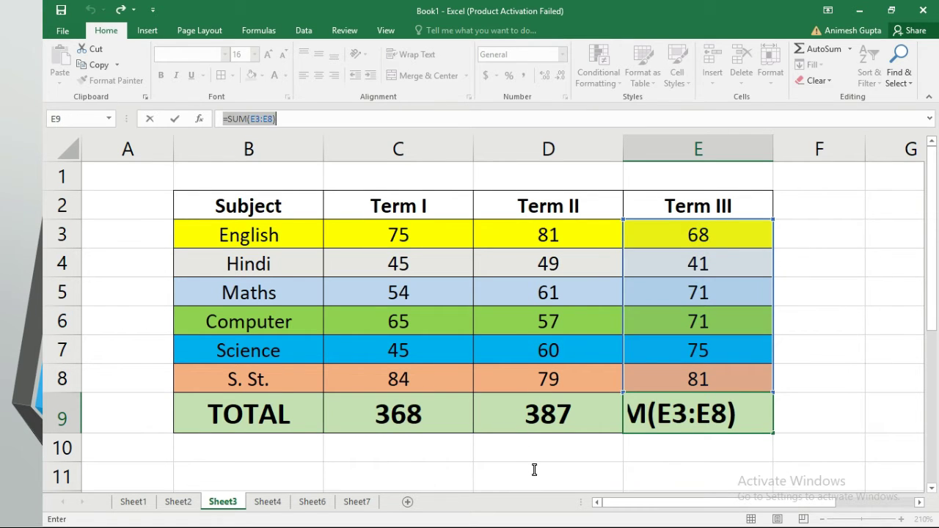
pyautogui.hotkey('ctrl', 'Return')
pyautogui.click(549, 419)
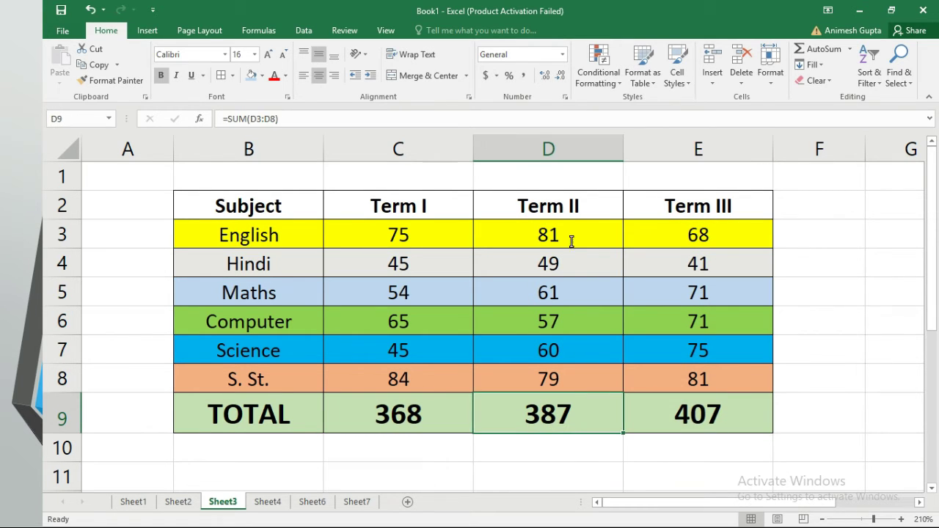
pyautogui.click(684, 424)
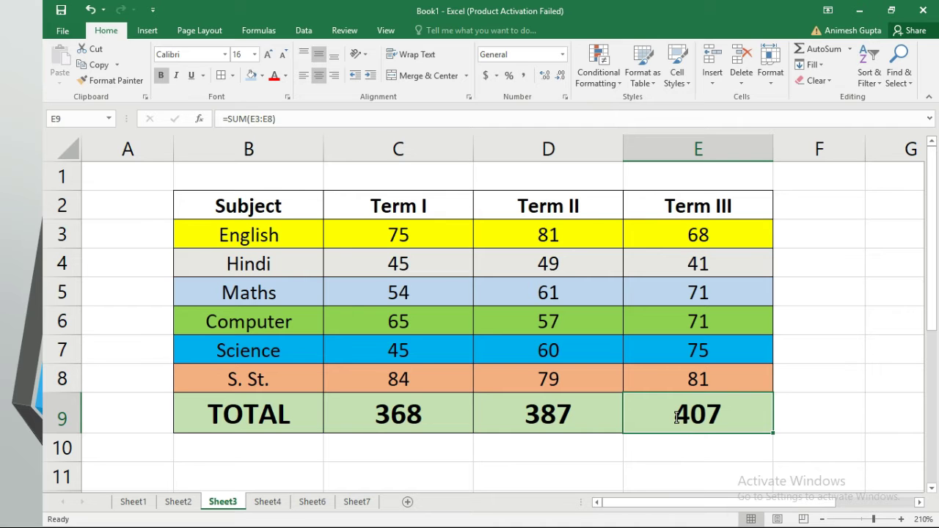
# - Switch to the presentation slideshow and advance to the definition of absolute reference
pyautogui.hotkey('alt', 'Tab')
pyautogui.press('Right')
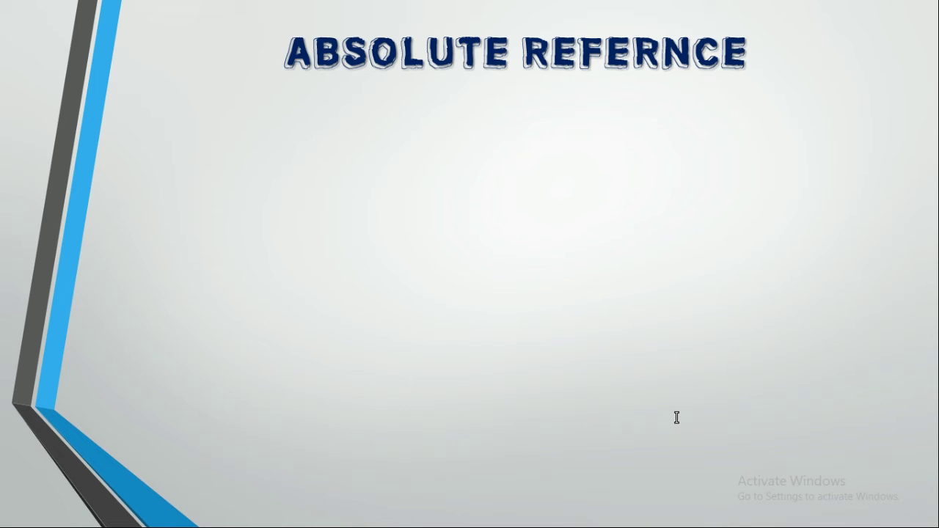
pyautogui.press('Right')
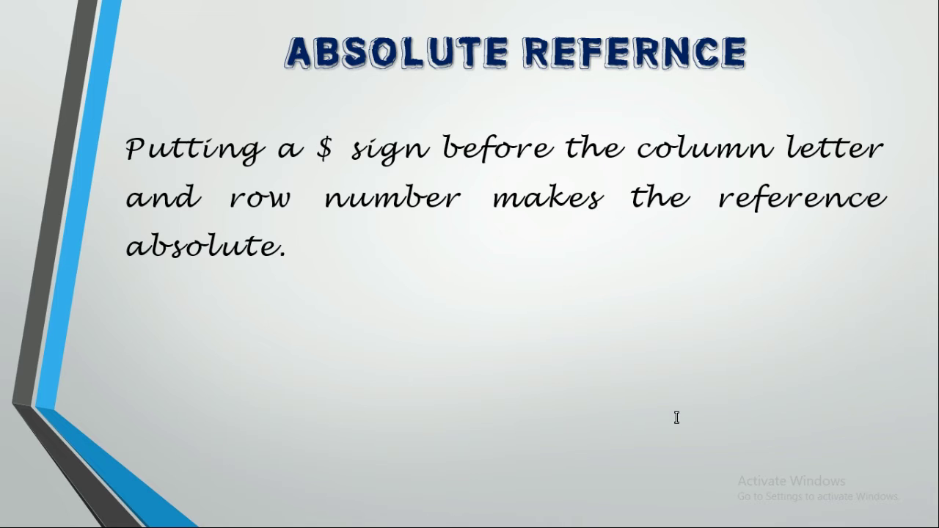
# - Reveal the rest of the absolute reference definition and its $A$1 example on the slide
pyautogui.click(676, 417)
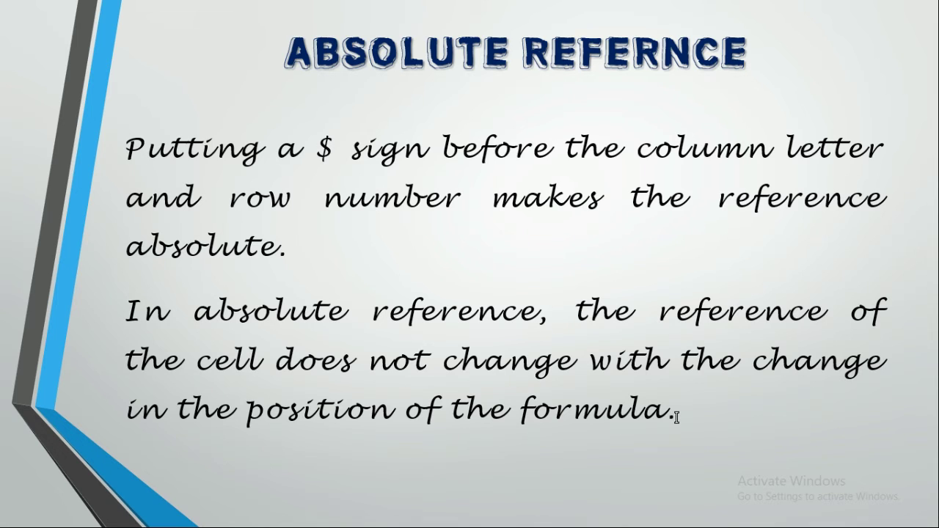
pyautogui.click(677, 417)
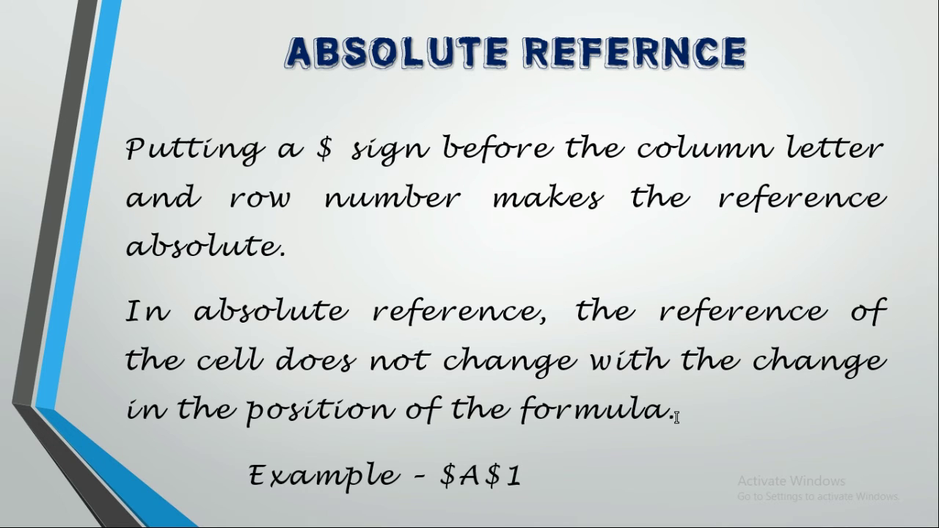
# - Switch to the Excel workbook, open Sheet4 and look over the Name, Income and Tax Amount columns
pyautogui.hotkey('alt', 'Tab')
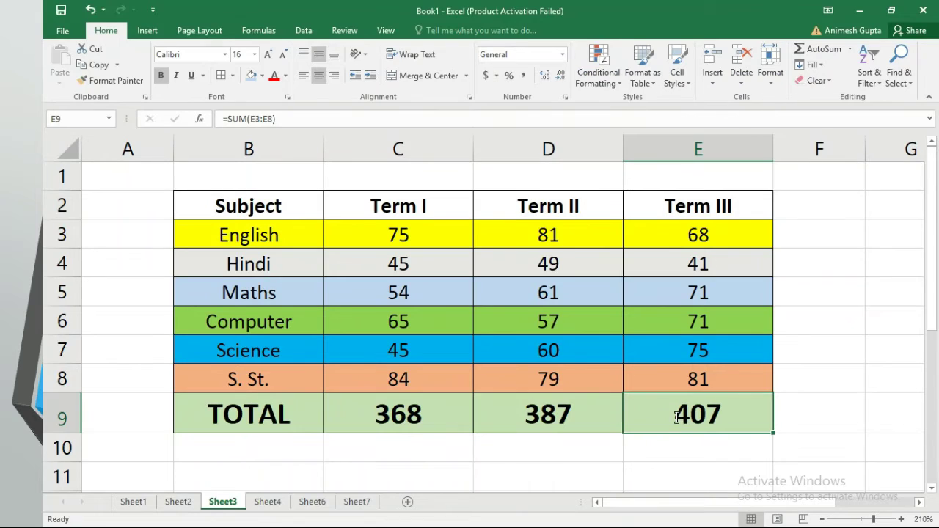
pyautogui.click(268, 502)
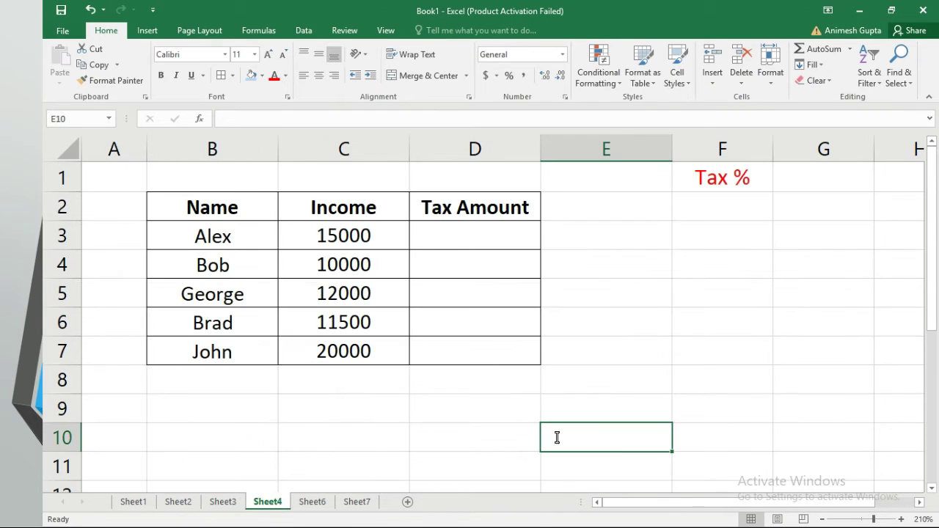
pyautogui.moveTo(225, 235); pyautogui.dragTo(227, 352)
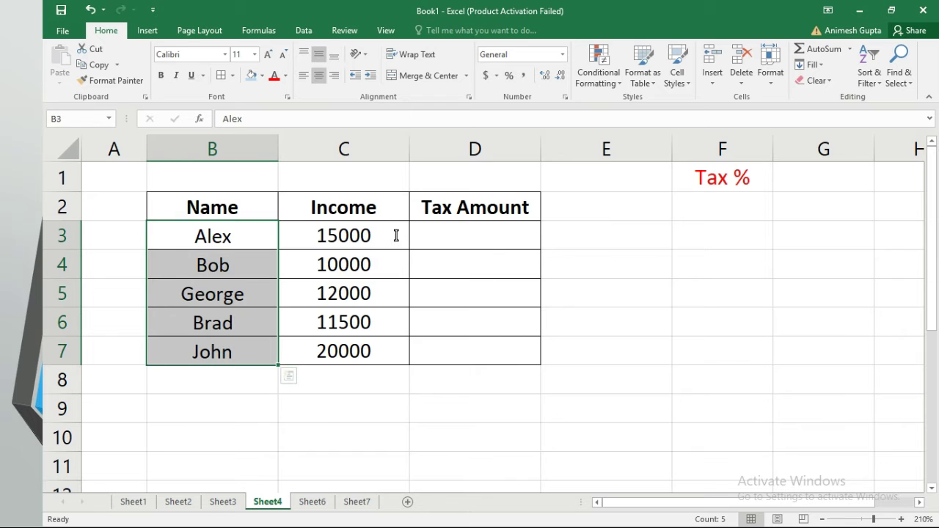
pyautogui.moveTo(344, 233); pyautogui.dragTo(342, 352)
pyautogui.moveTo(495, 229); pyautogui.dragTo(491, 349)
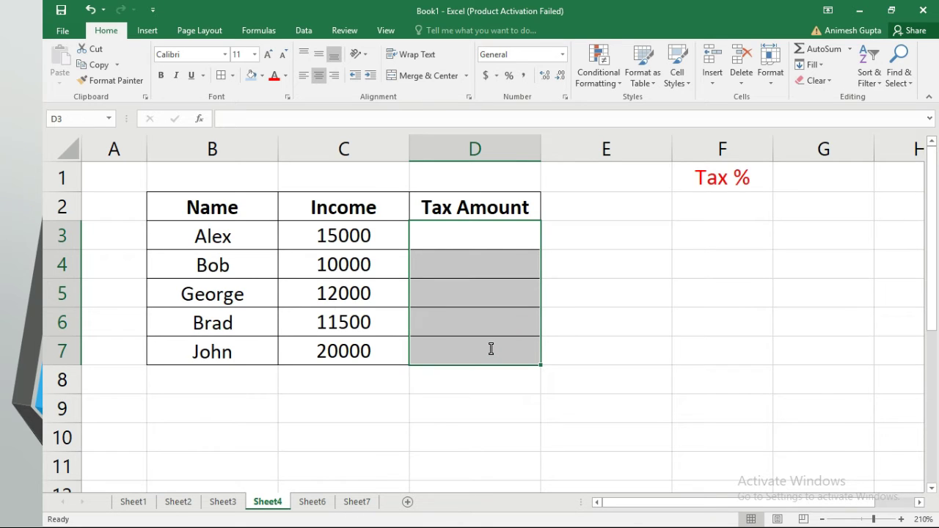
# - Enter a tax rate of 10% in cell G1 beside the Tax % label
pyautogui.click(726, 179)
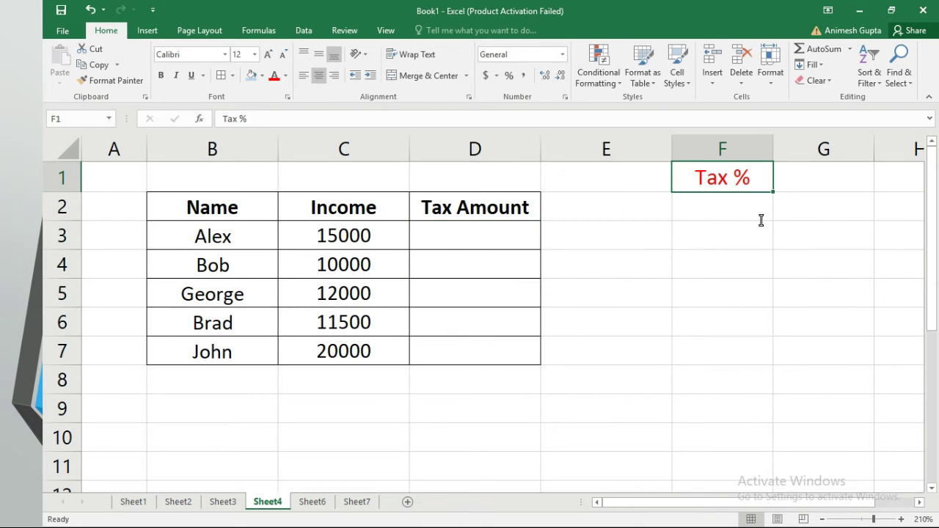
pyautogui.click(806, 181)
pyautogui.write('10')
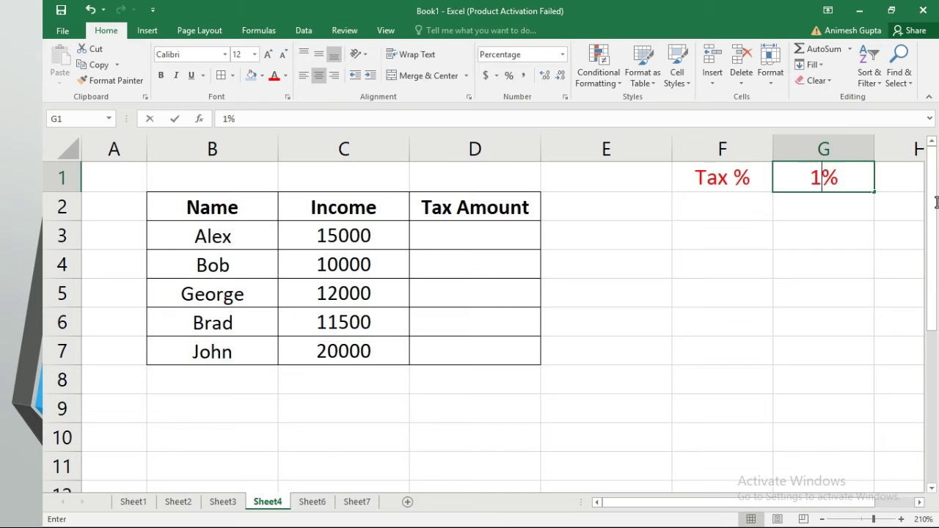
pyautogui.press('Return')
pyautogui.click(761, 339)
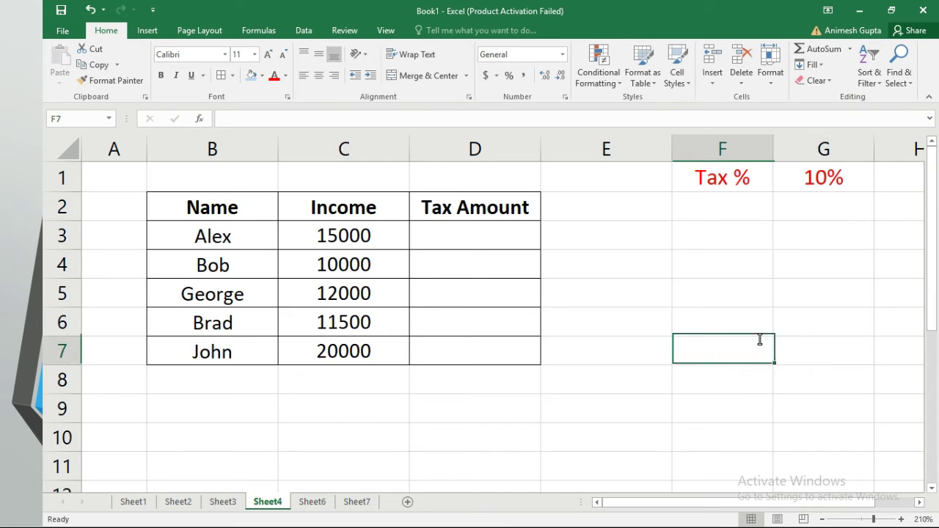
pyautogui.click(832, 192)
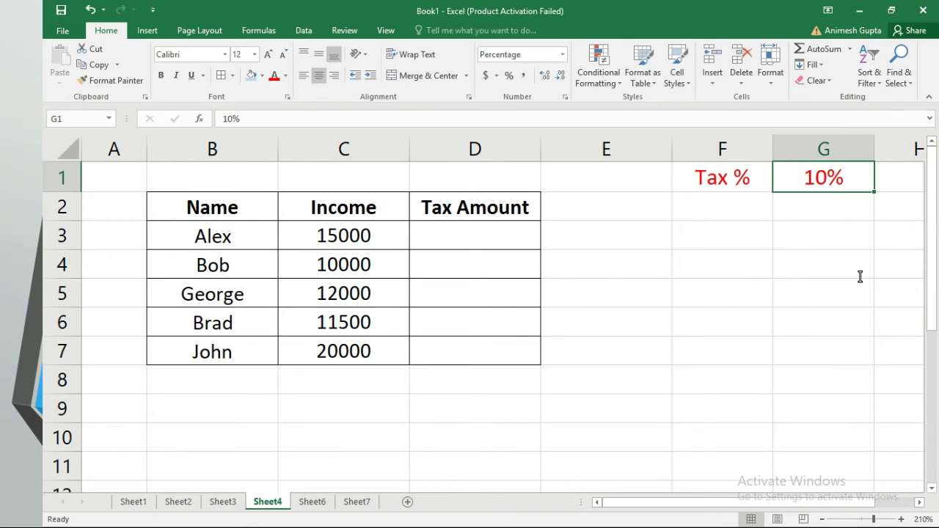
pyautogui.click(853, 268)
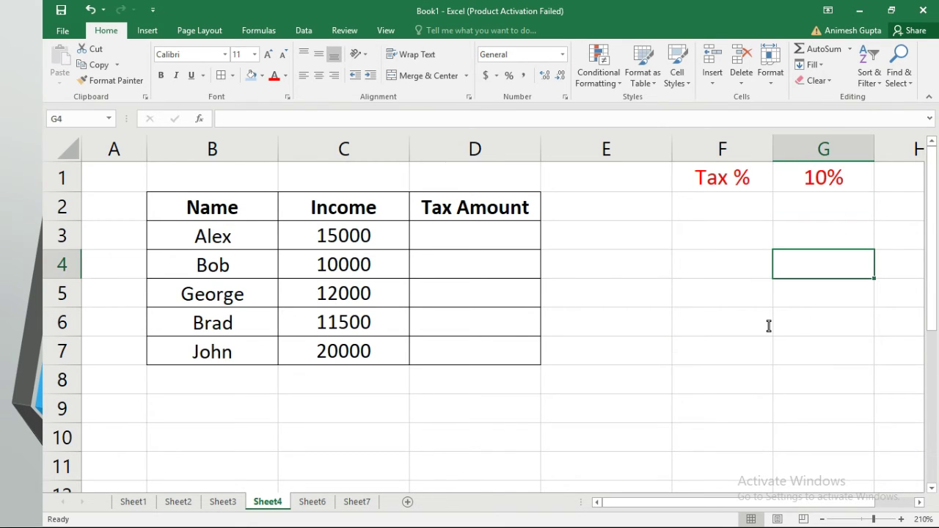
pyautogui.click(844, 180)
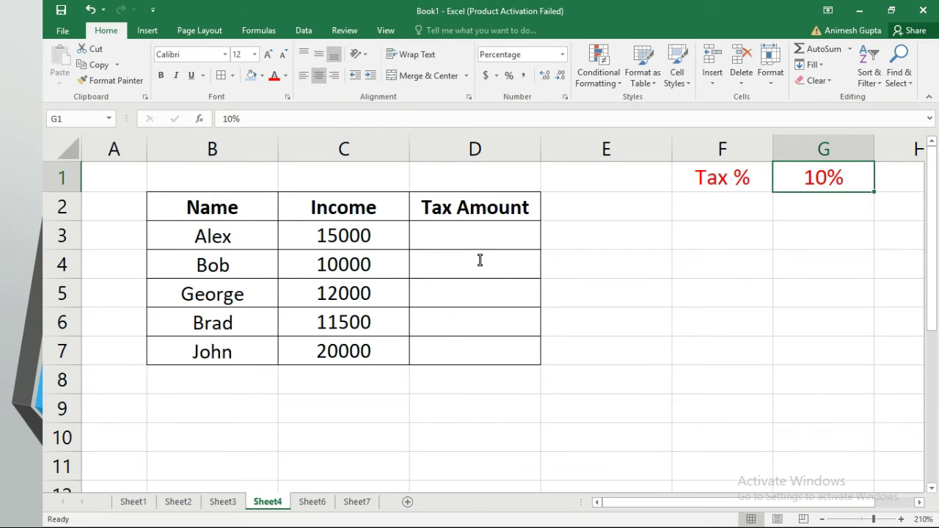
# - Enter the formula =B4*$G$2 in the first Tax Amount cell, C4, with an absolute reference to the tax rate
pyautogui.click(473, 239)
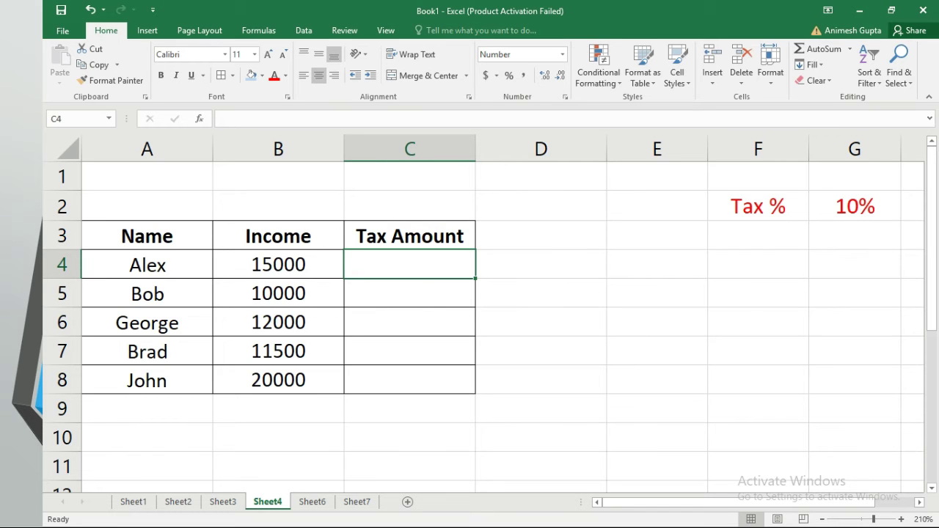
pyautogui.write('=')
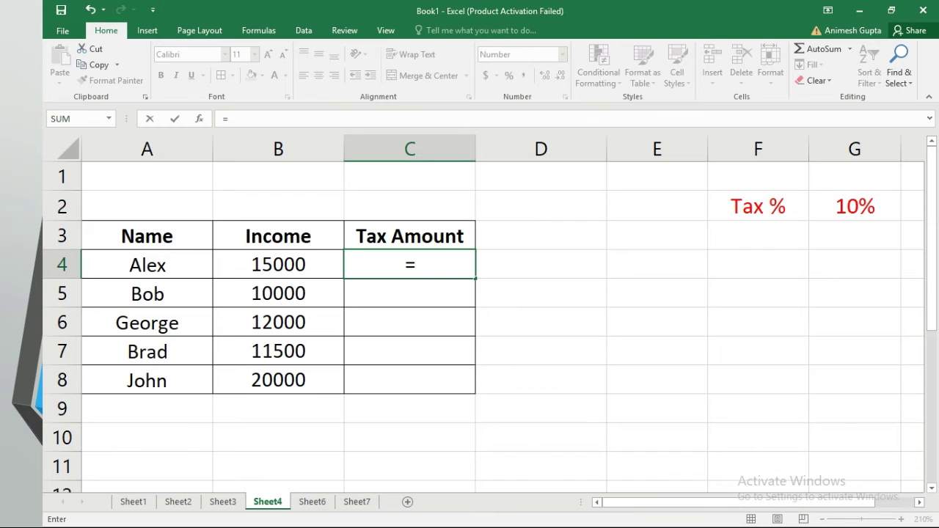
pyautogui.write('B4*')
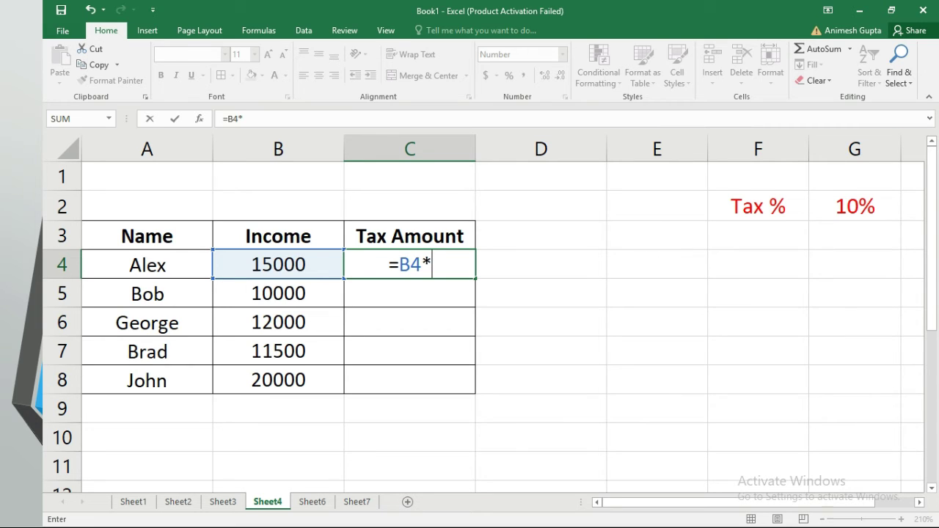
pyautogui.write('$G')
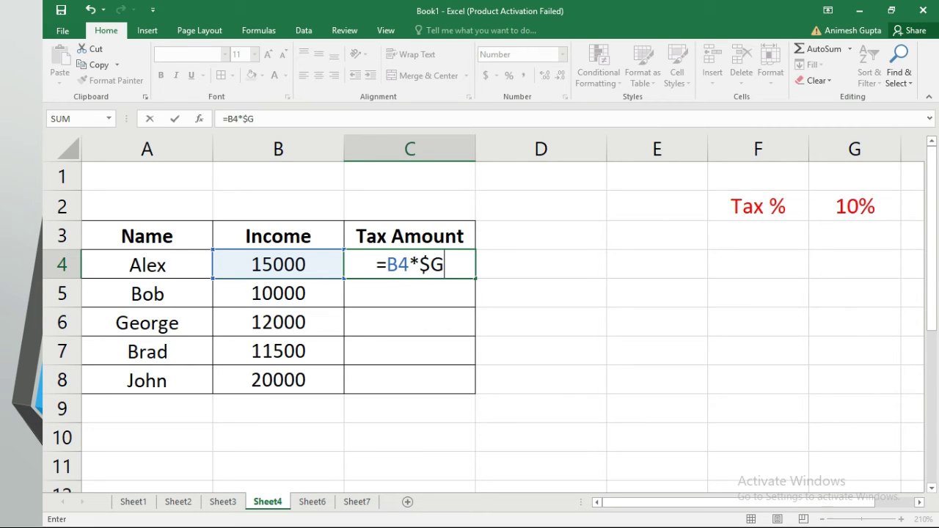
pyautogui.write('$@')
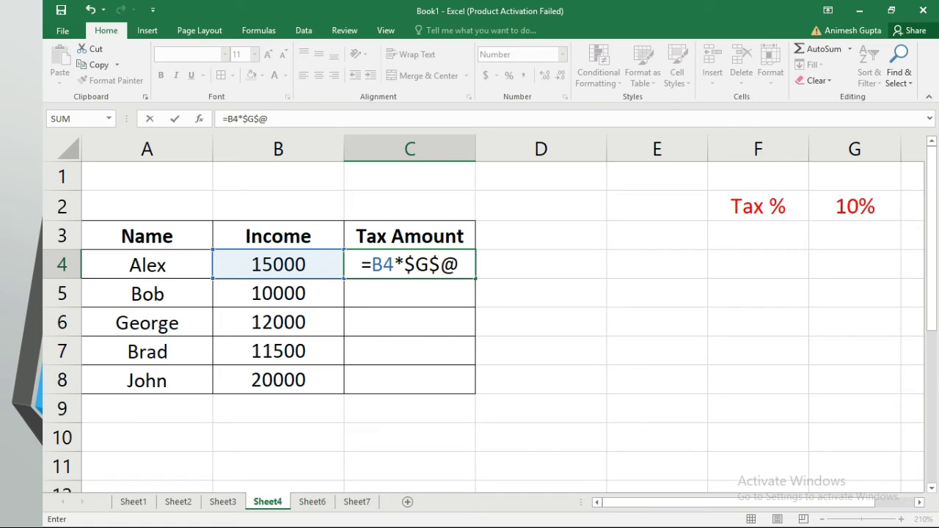
pyautogui.press('BackSpace')
pyautogui.write('2')
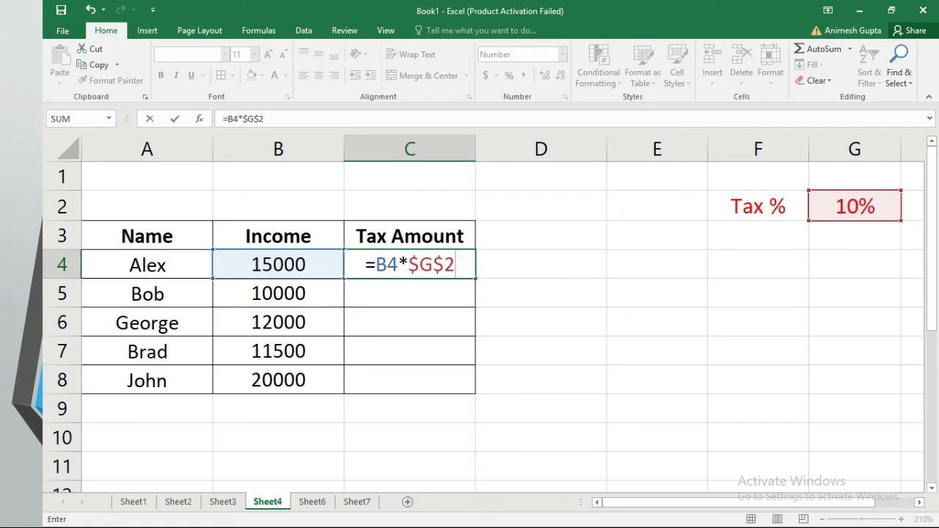
pyautogui.press('Return')
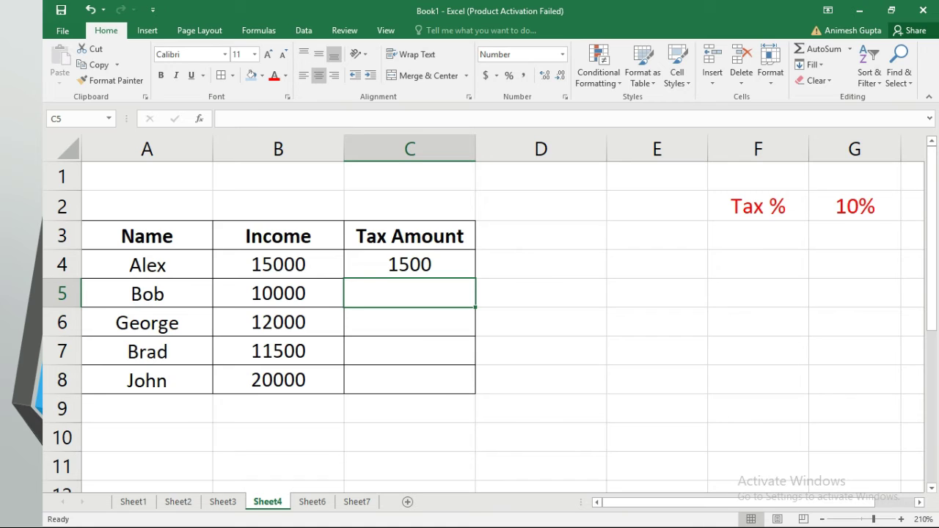
# - Fill the tax formula from C4 down through C8 and deselect the range
pyautogui.click(409, 264)
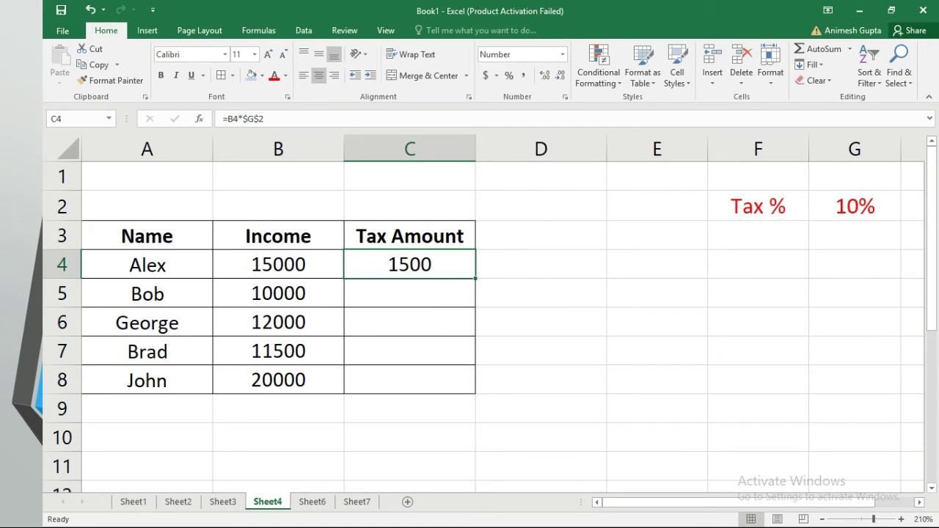
pyautogui.moveTo(474, 278); pyautogui.dragTo(470, 389)
pyautogui.click(656, 350)
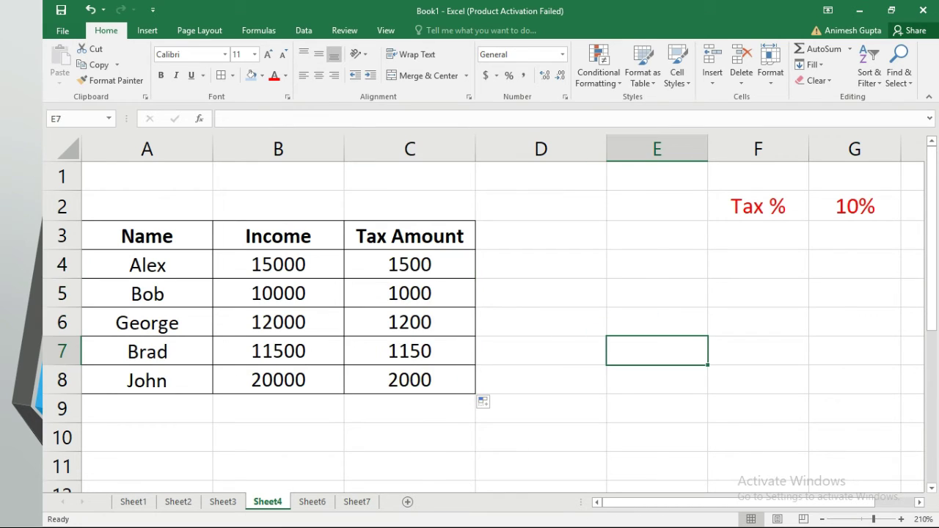
# - Inspect the copied tax formulas from C5 downward, comparing the income reference with the tax rate reference
pyautogui.click(410, 293)
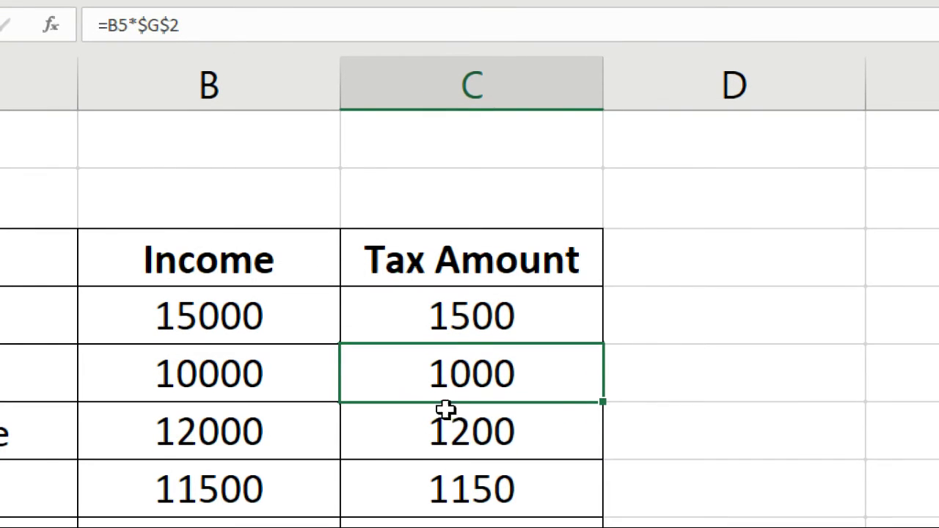
pyautogui.click(445, 410)
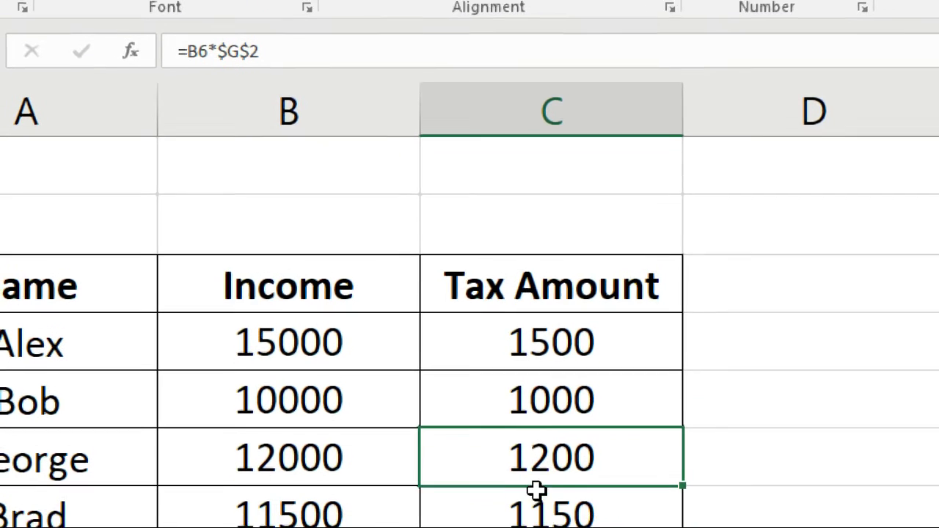
pyautogui.click(534, 478)
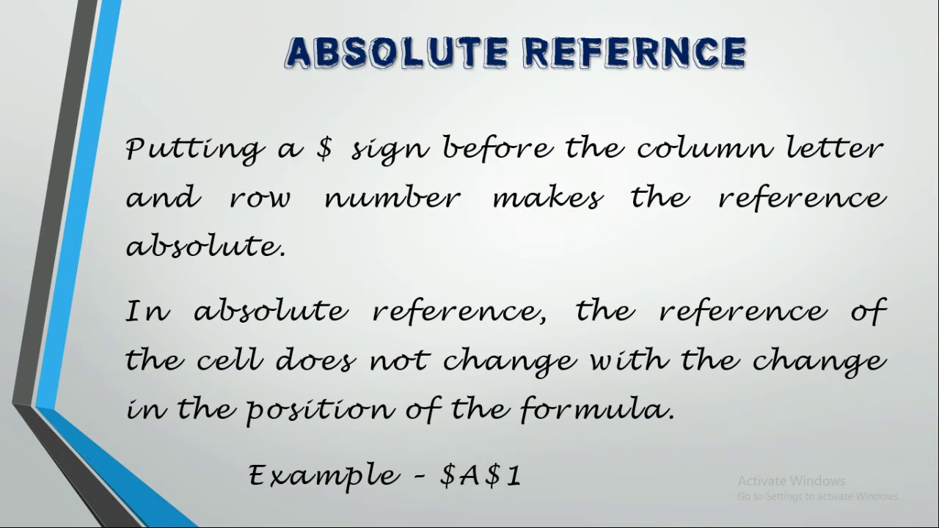
# - Return to the presentation slideshow and advance to the mixed reference slide
pyautogui.press('Right')
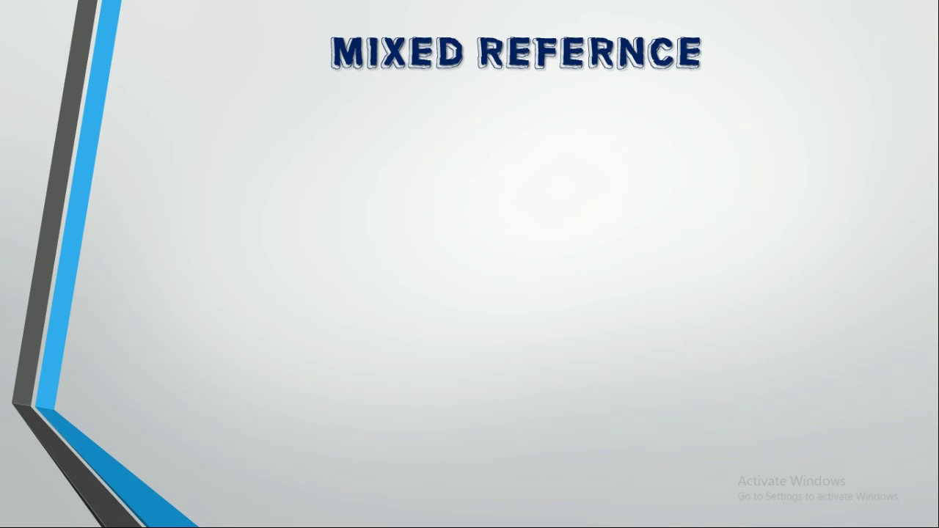